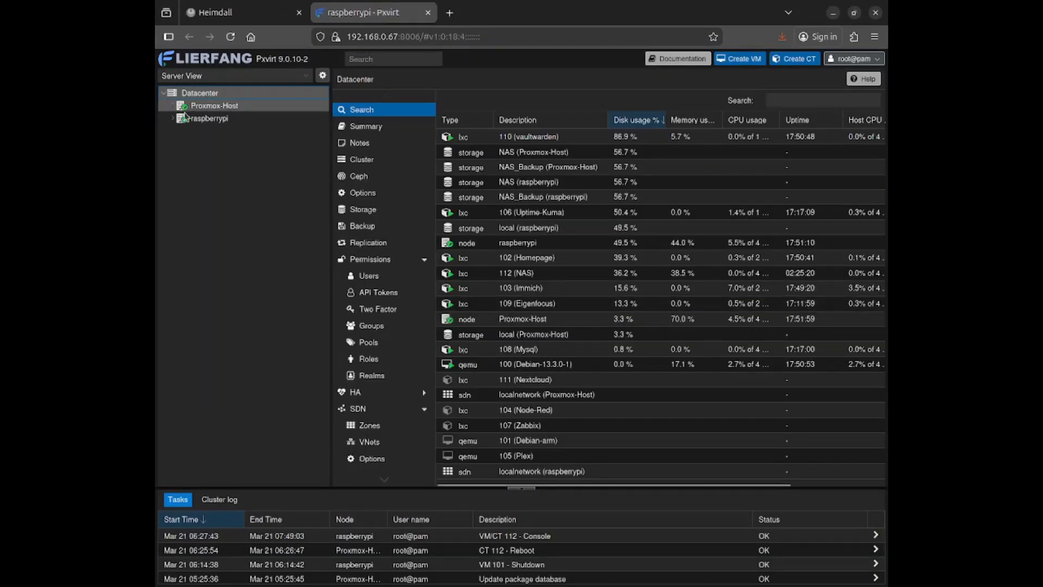
# Expand Proxmox-Host to list its guests and storages, briefly checking the Debian download page in a new tab
pyautogui.click(172, 107)
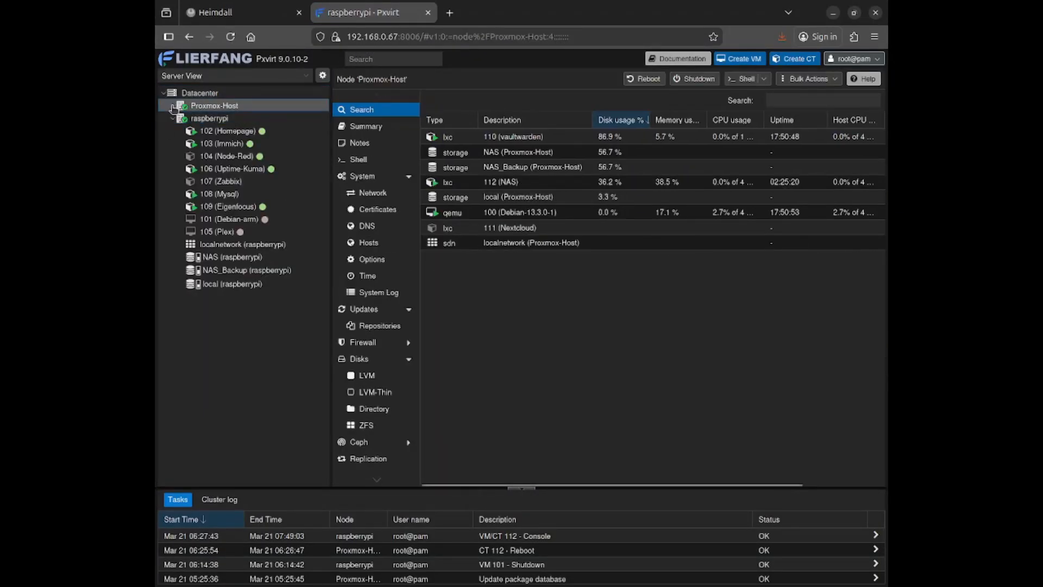
pyautogui.click(172, 106)
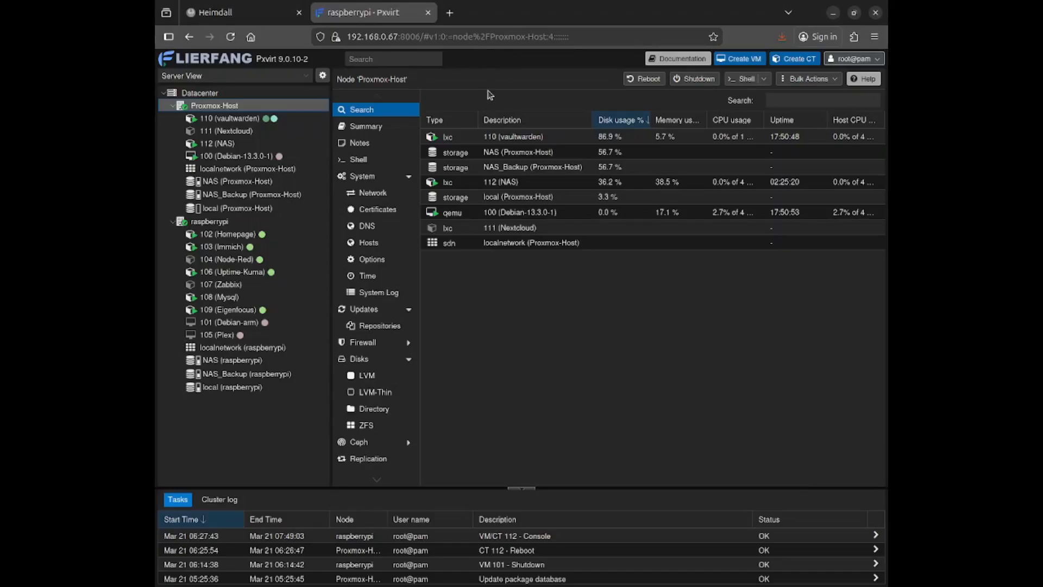
pyautogui.click(449, 13)
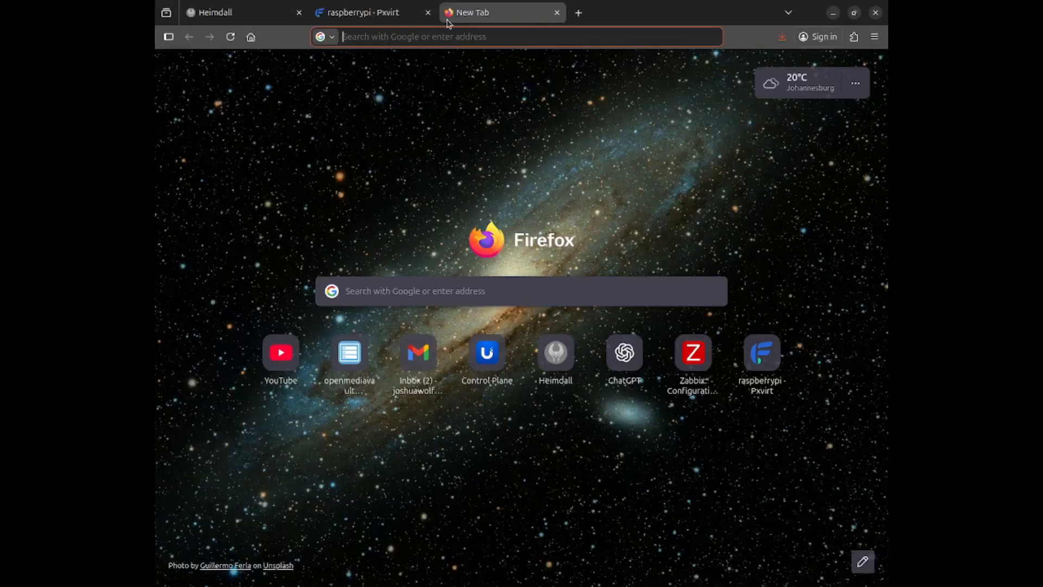
pyautogui.click(421, 292)
pyautogui.write('ub')
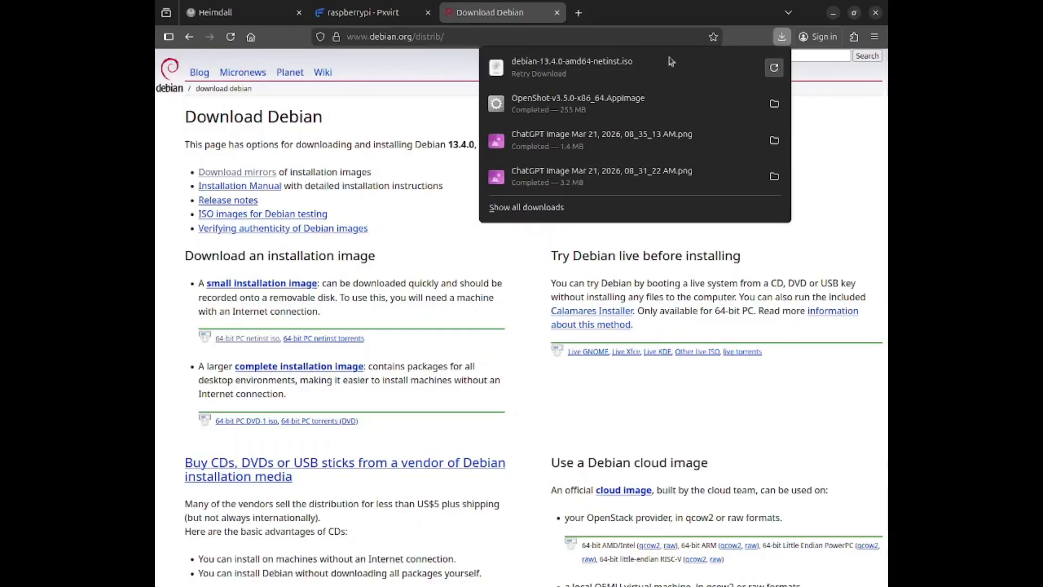
pyautogui.click(556, 13)
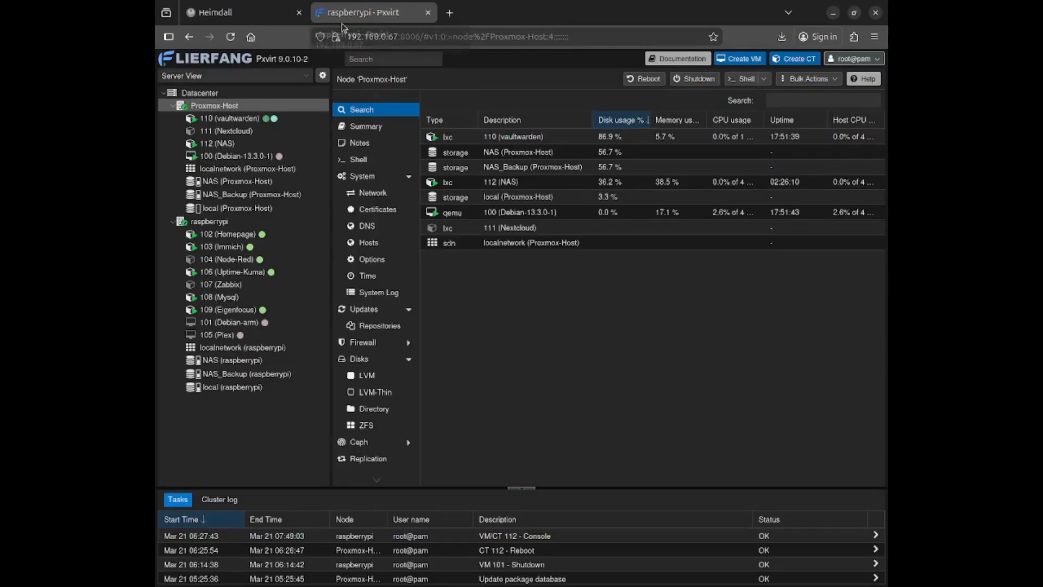
# Start a new VM on raspberrypi with VM ID 113 named 'Debian-test', leaving architecture at default
pyautogui.click(209, 222)
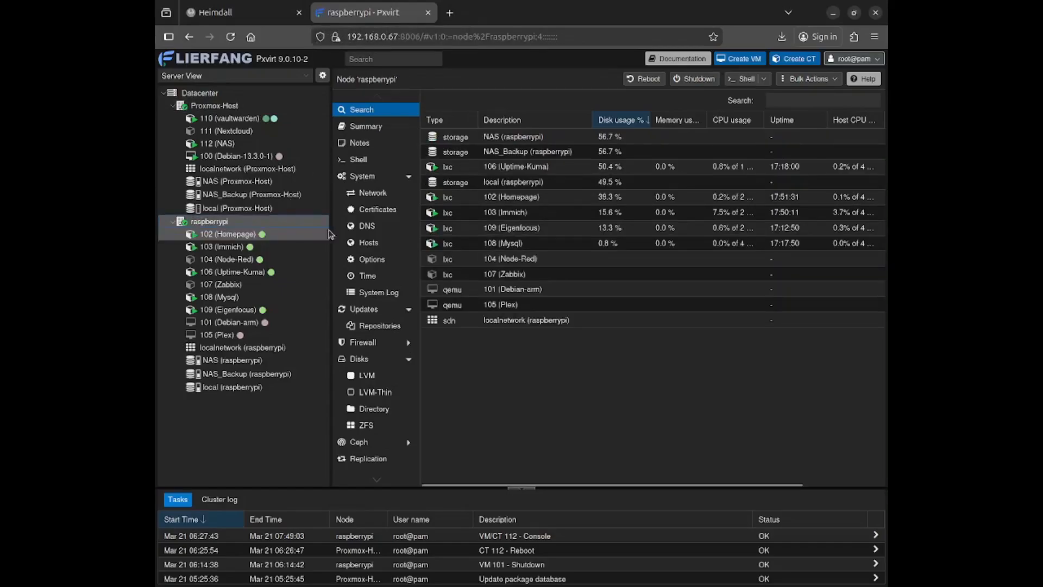
pyautogui.click(744, 59)
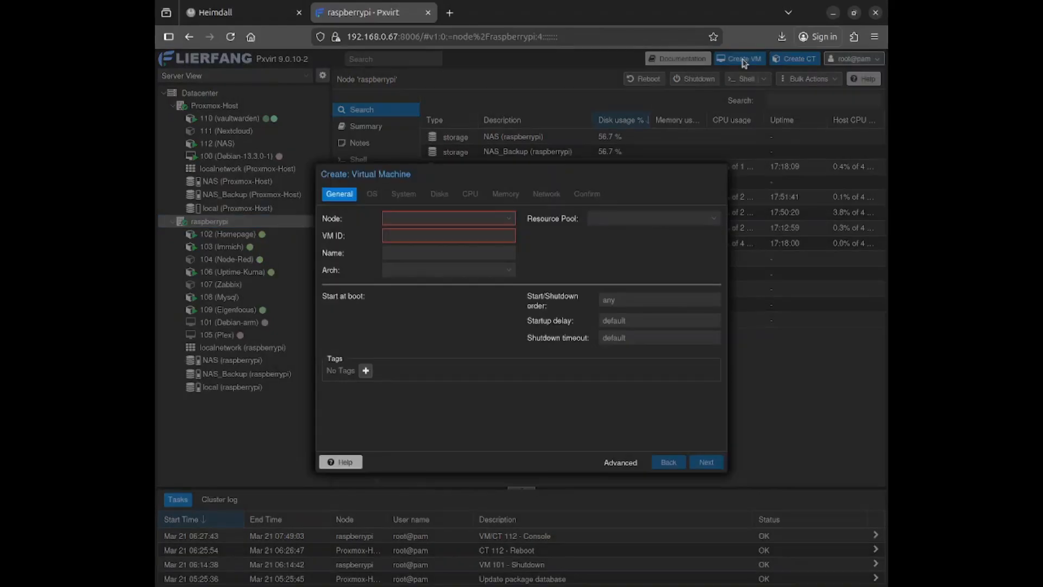
pyautogui.click(448, 220)
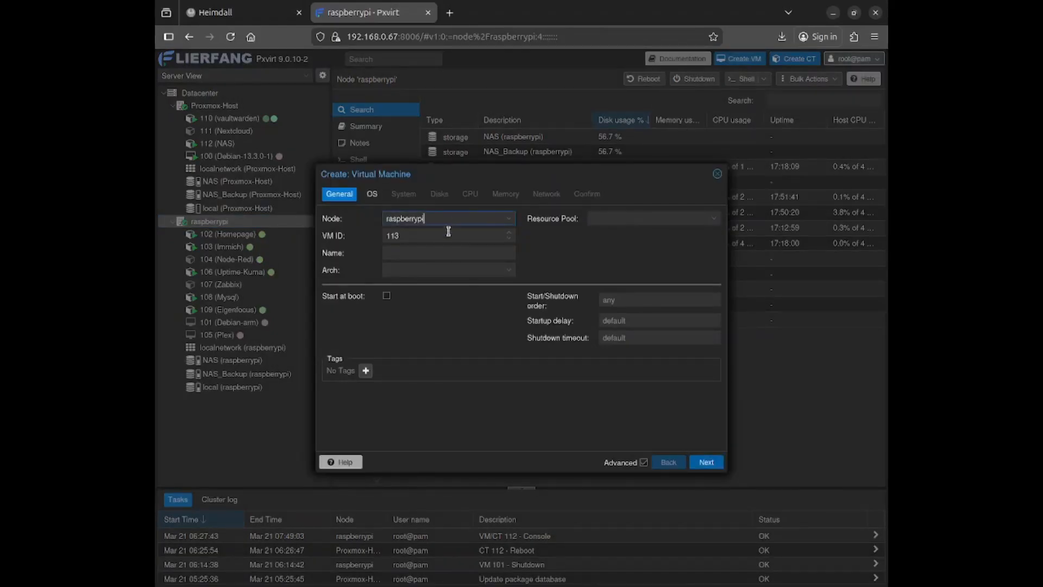
pyautogui.click(483, 235)
pyautogui.press('Tab')
pyautogui.write('Debian-')
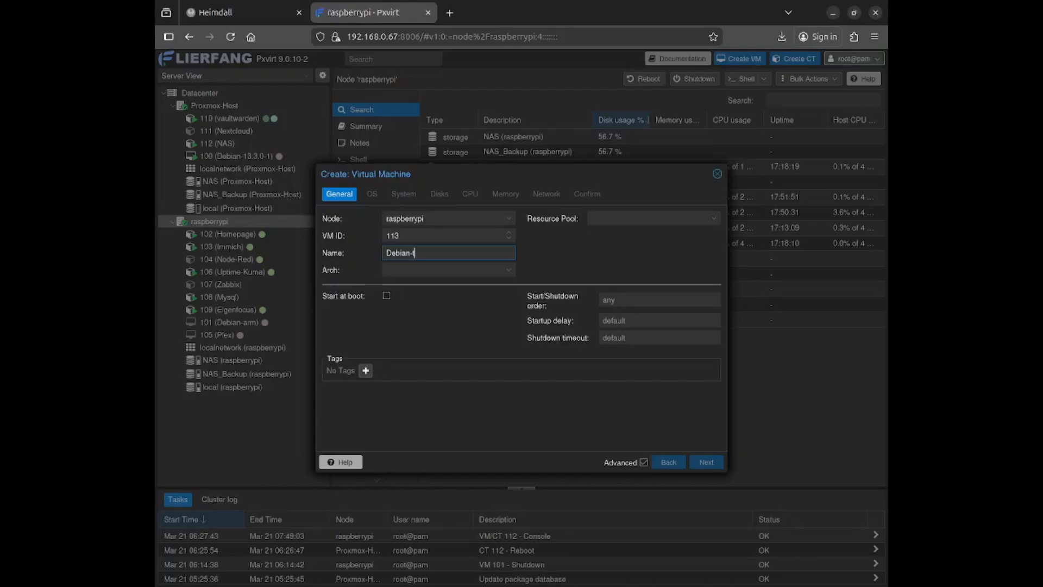
pyautogui.write('test')
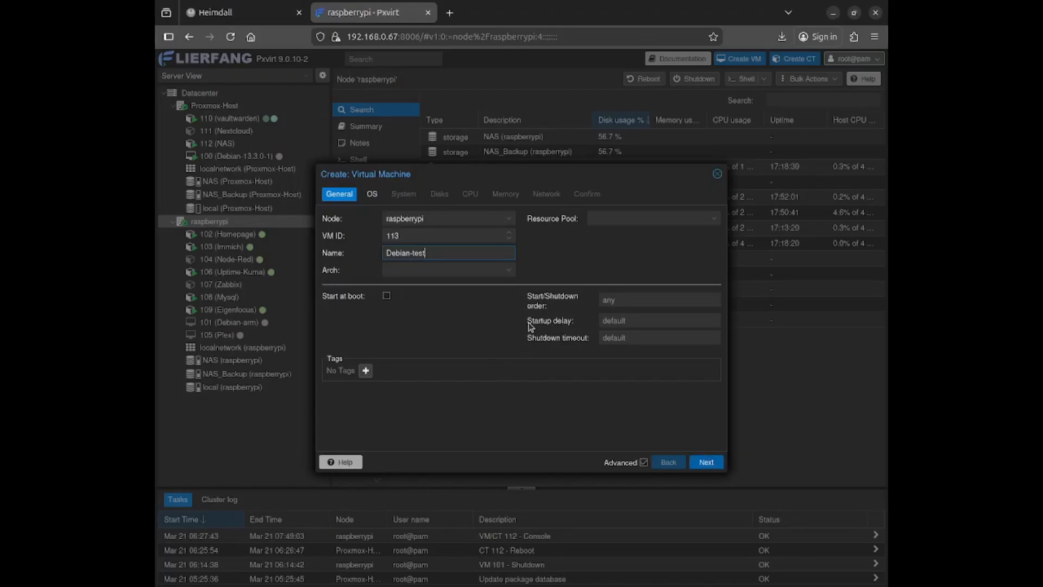
pyautogui.click(509, 270)
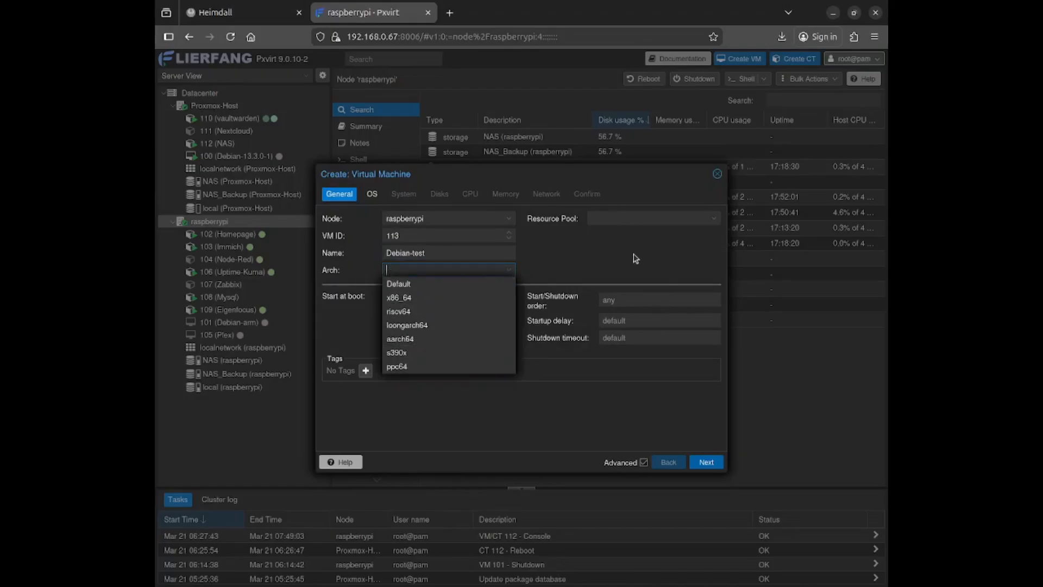
pyautogui.click(573, 290)
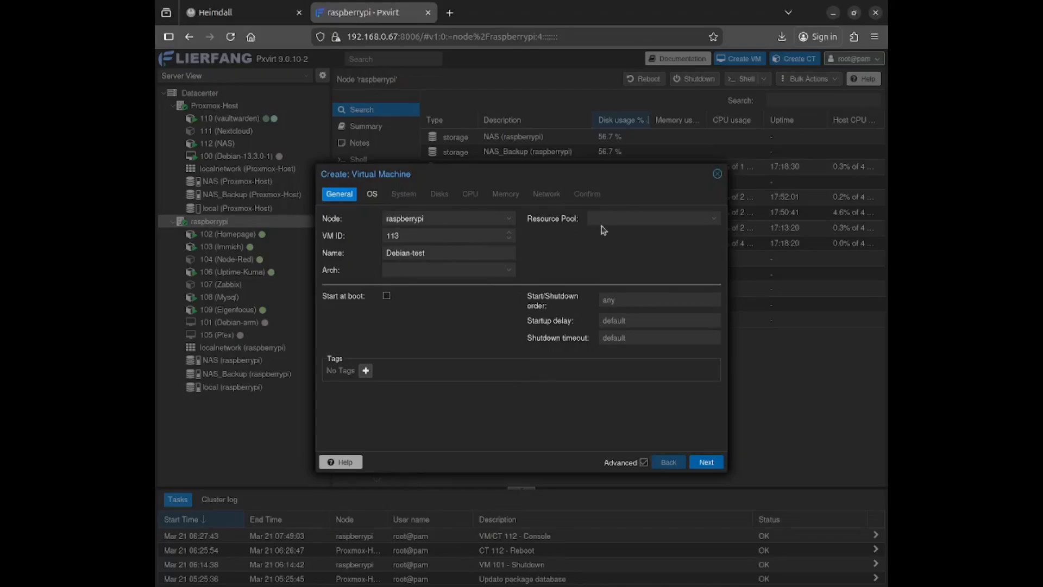
# Select pop-os_24.04_arm64_generic_3.iso on NAS as the VM's boot image
pyautogui.click(706, 462)
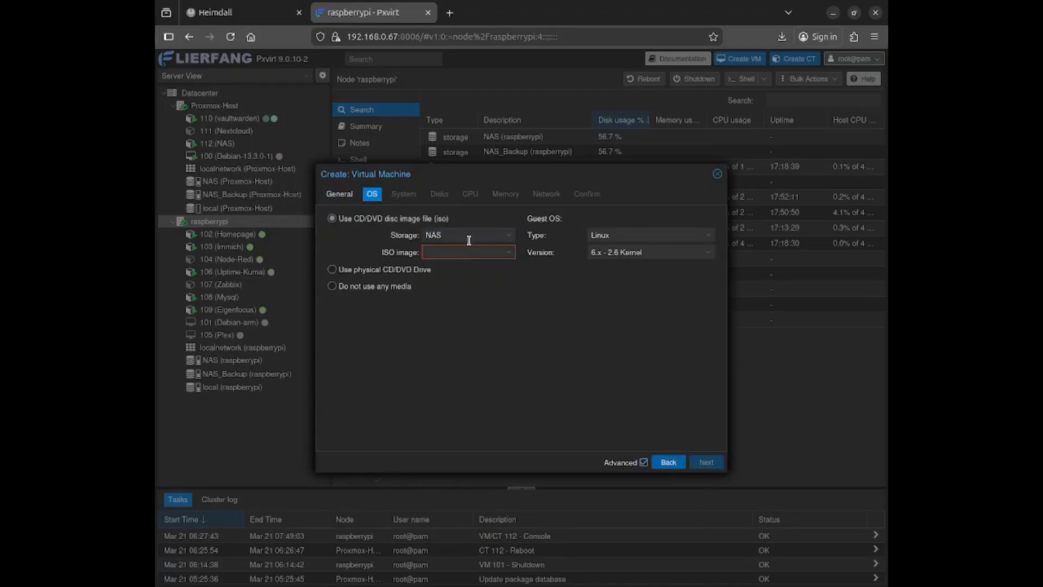
pyautogui.click(469, 238)
pyautogui.click(470, 254)
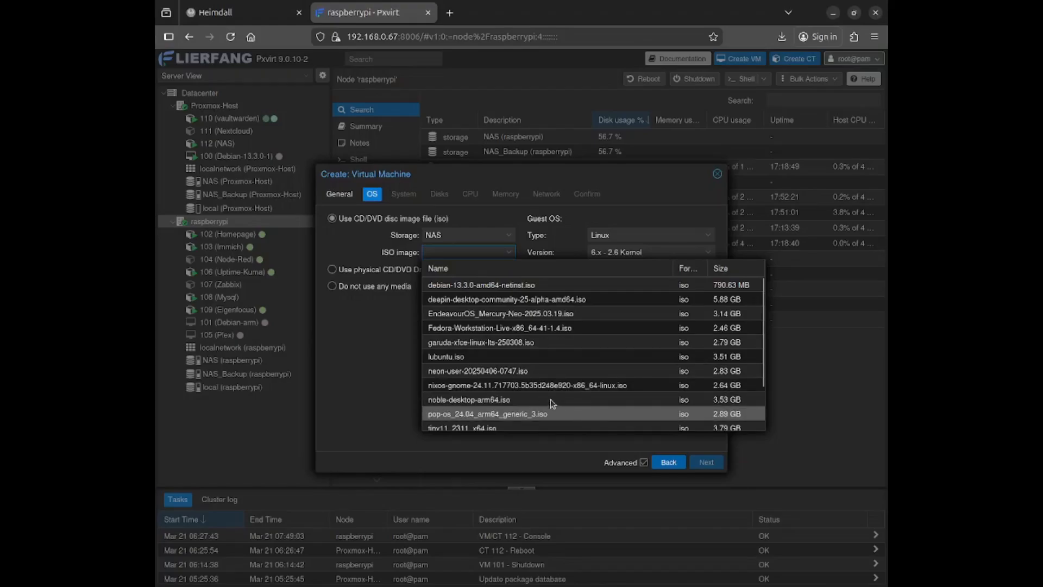
pyautogui.scroll(-2, 550, 399)
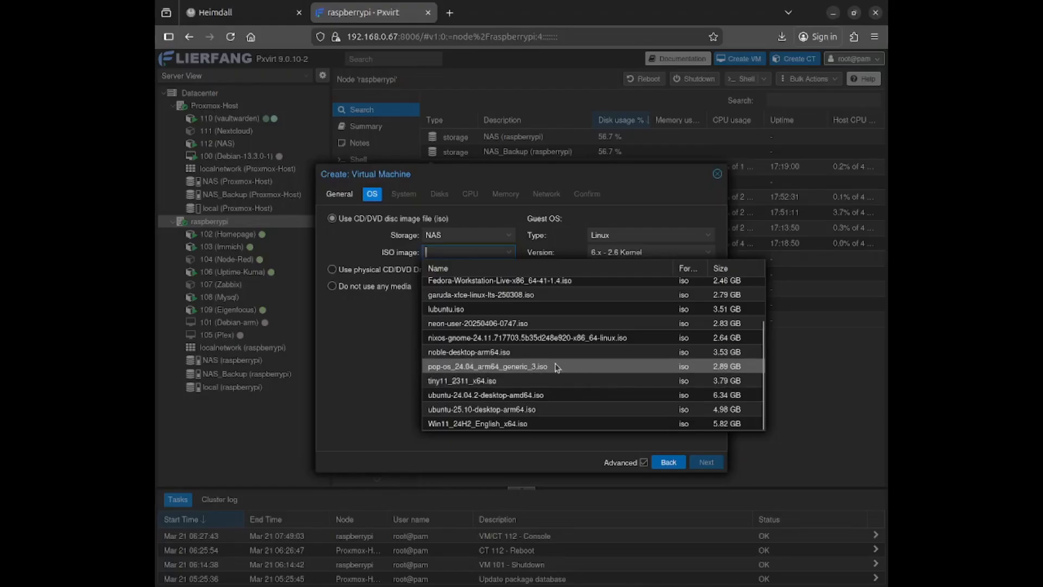
pyautogui.click(538, 366)
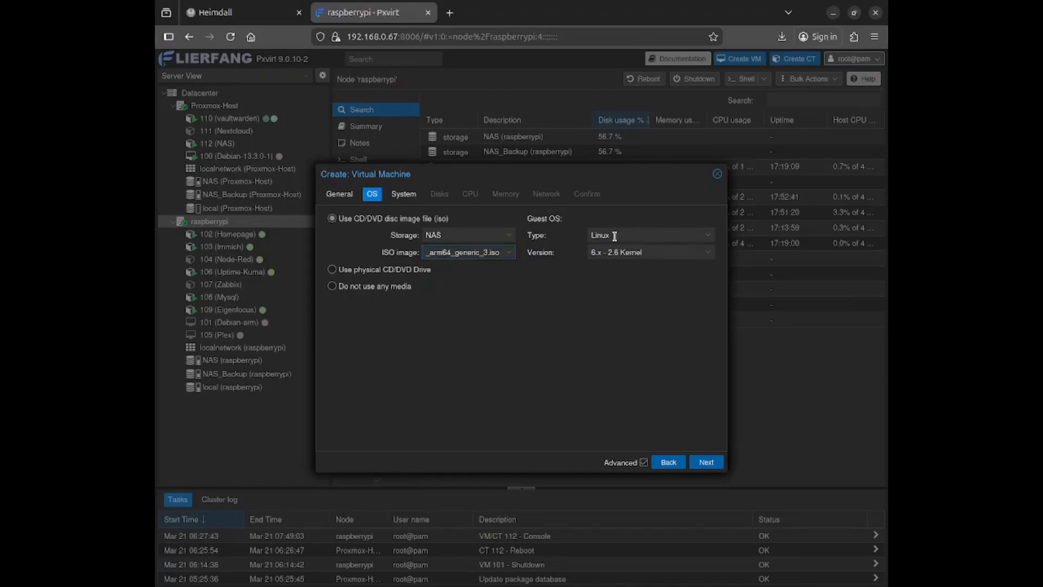
pyautogui.click(706, 462)
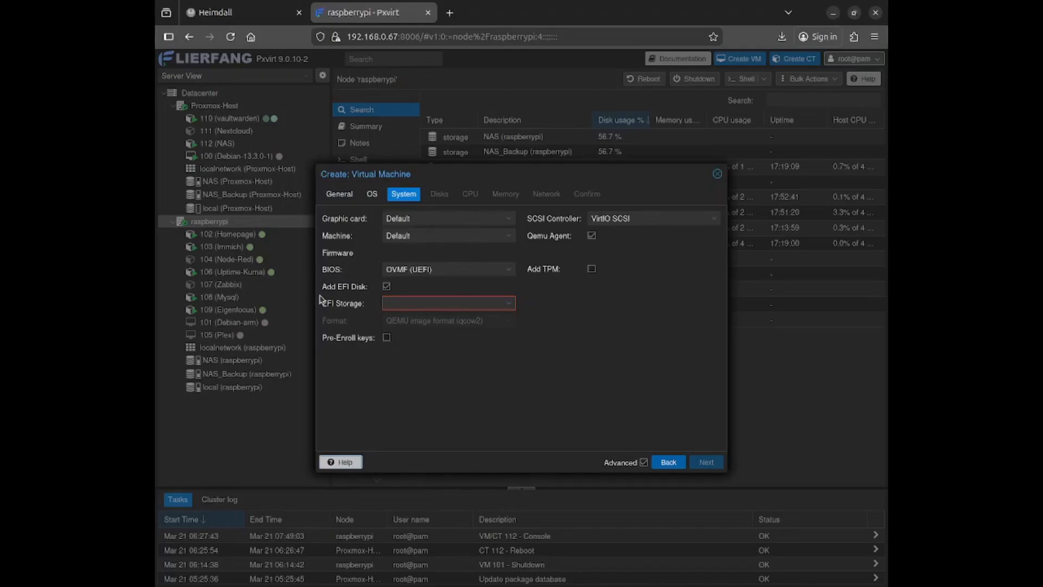
# Store the EFI disk on NAS and accept the default 32 GiB disk
pyautogui.click(431, 302)
pyautogui.click(428, 338)
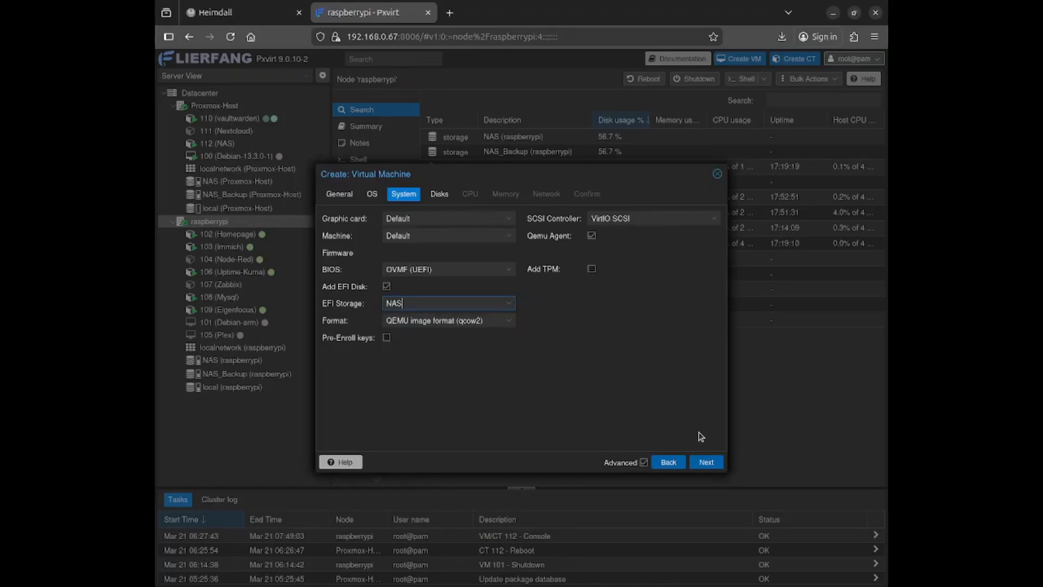
pyautogui.click(699, 461)
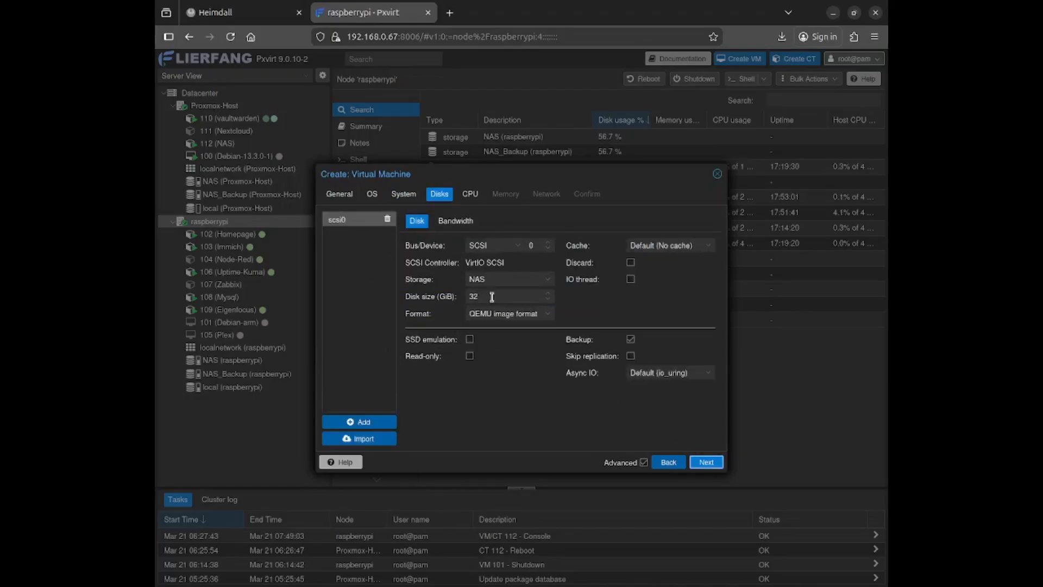
pyautogui.click(706, 462)
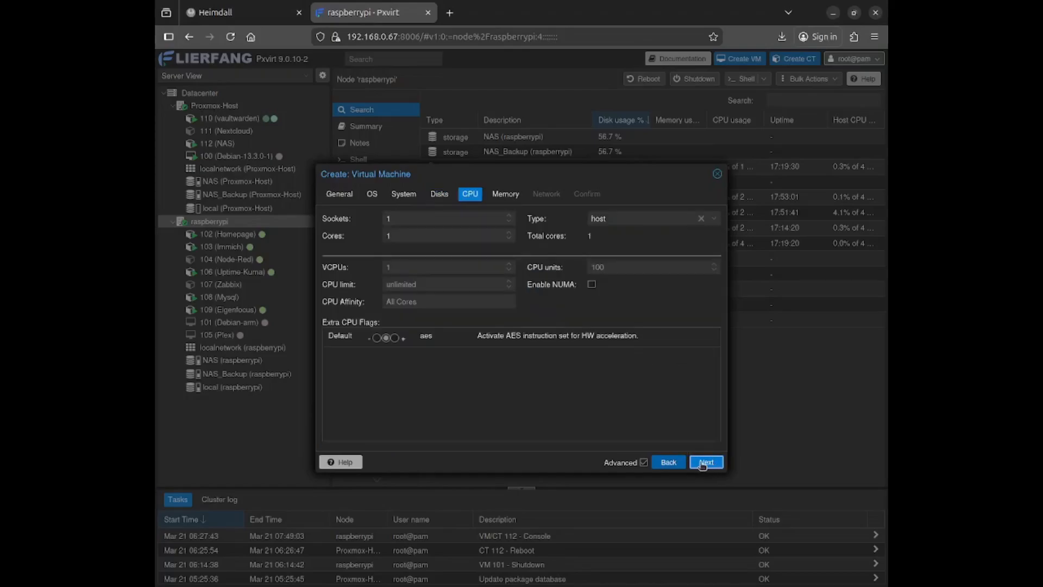
# Set the VM's CPU to 1 socket with 4 cores
pyautogui.click(427, 217)
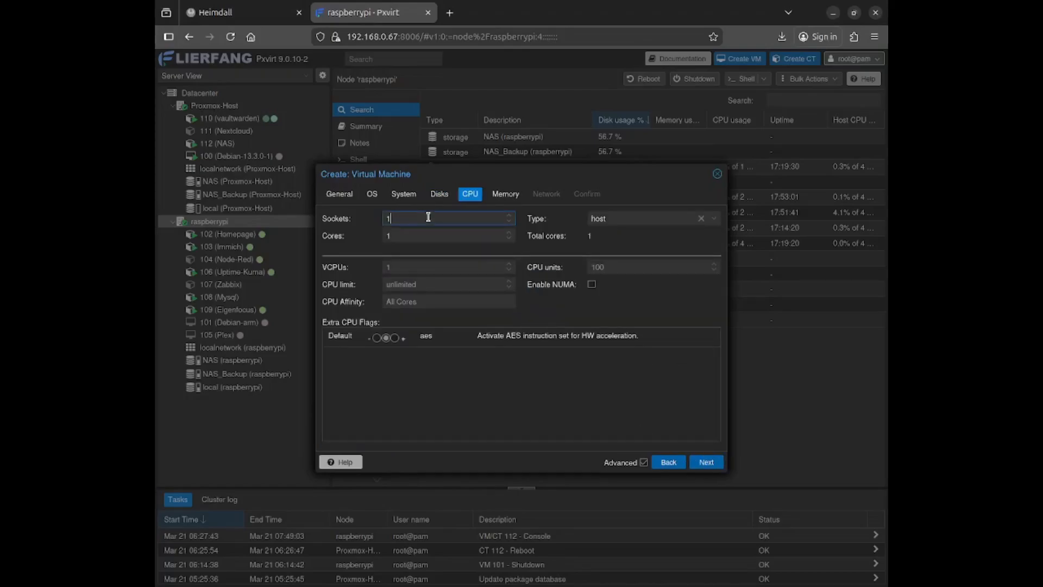
pyautogui.press('BackSpace')
pyautogui.click(404, 235)
pyautogui.press('BackSpace')
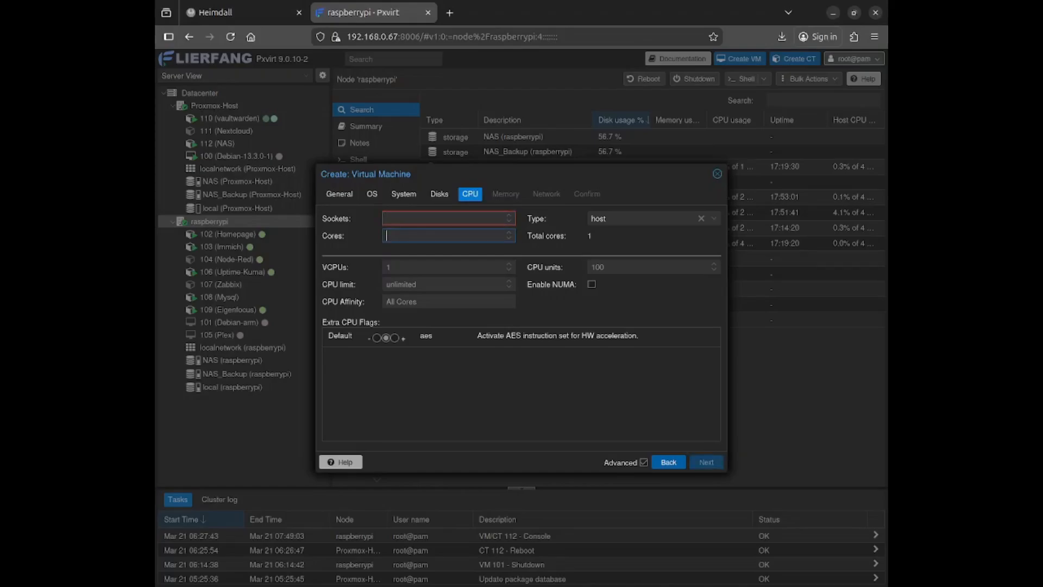
pyautogui.click(398, 216)
pyautogui.write('1')
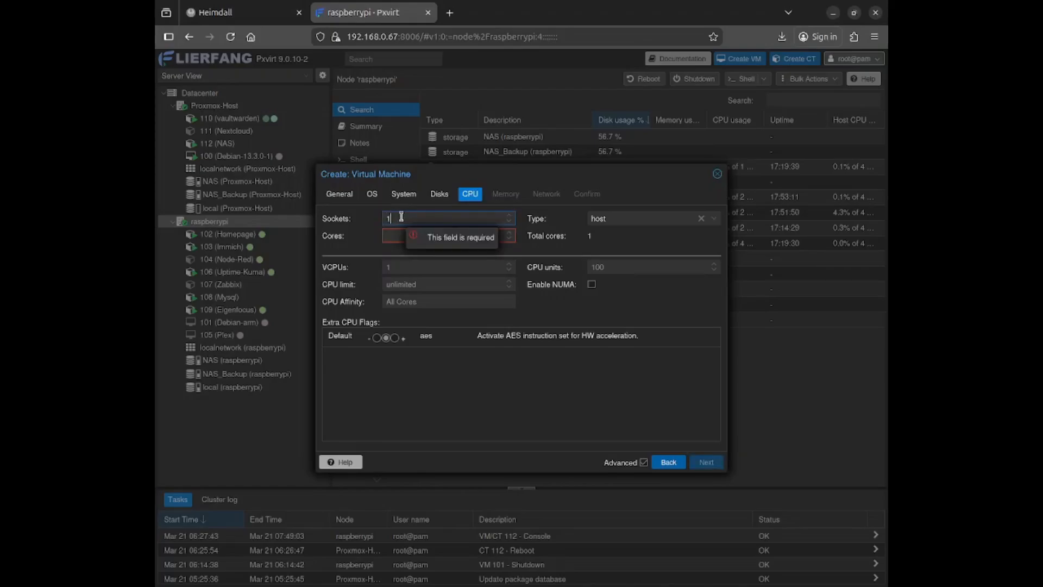
pyautogui.click(415, 236)
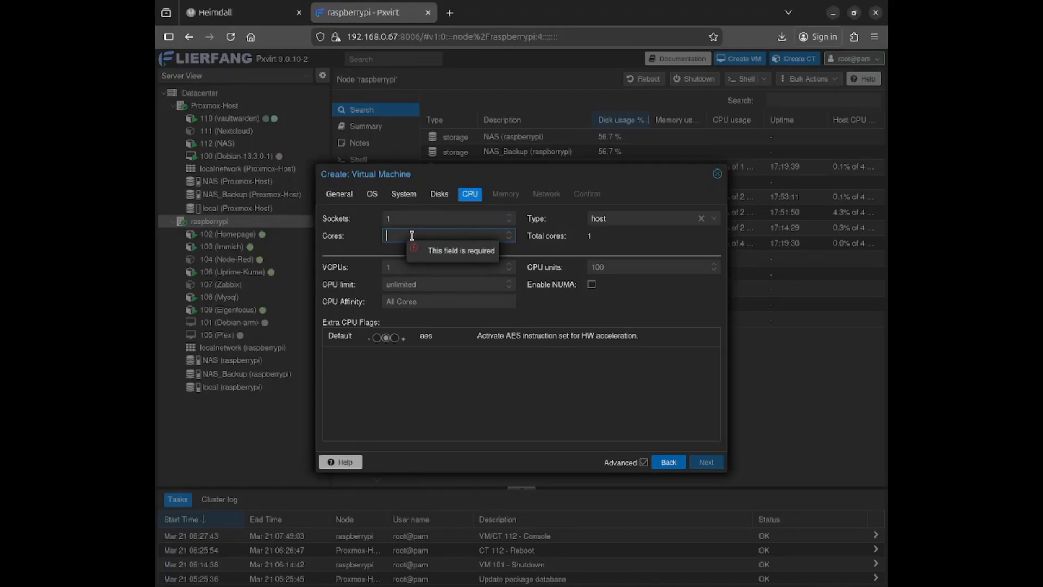
pyautogui.write('4')
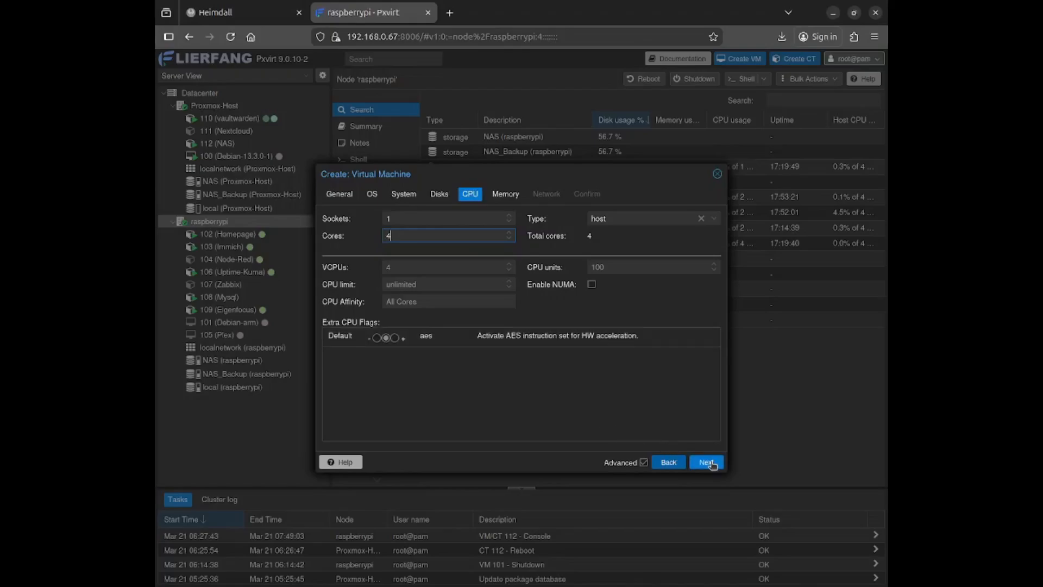
pyautogui.click(707, 462)
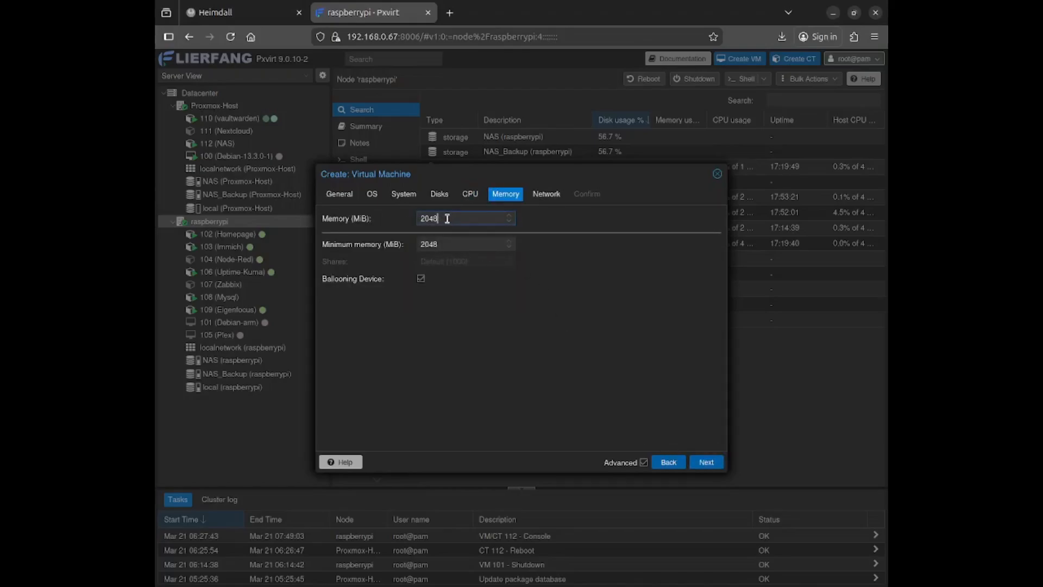
# Set memory to 6000 MiB with a 2000 MiB minimum and 4000 shares
pyautogui.moveTo(447, 218); pyautogui.dragTo(391, 211)
pyautogui.press('BackSpace')
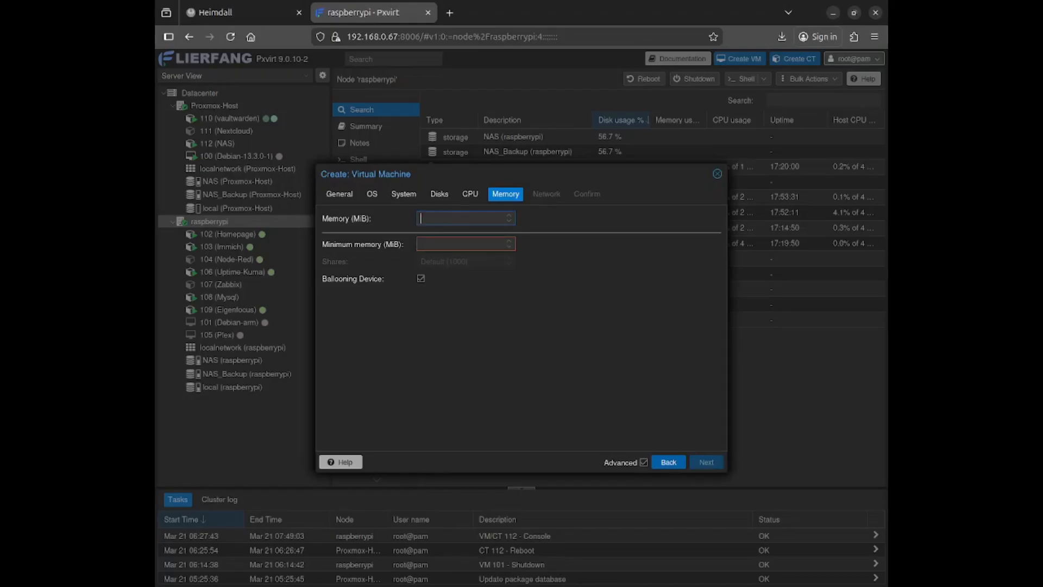
pyautogui.write('6000')
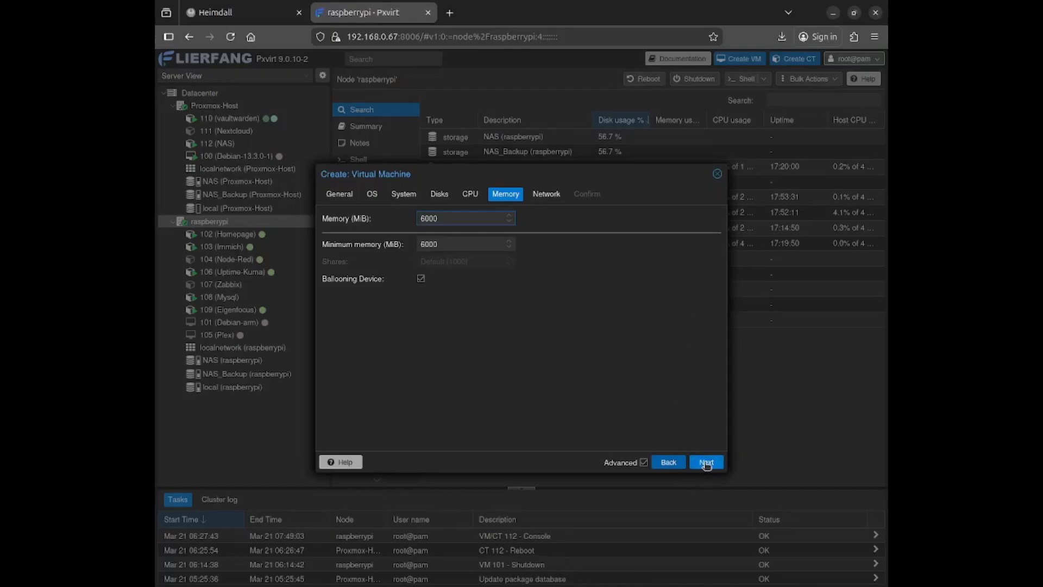
pyautogui.click(454, 246)
pyautogui.press('BackSpace')
pyautogui.press('BackSpace')
pyautogui.press('BackSpace')
pyautogui.press('BackSpace')
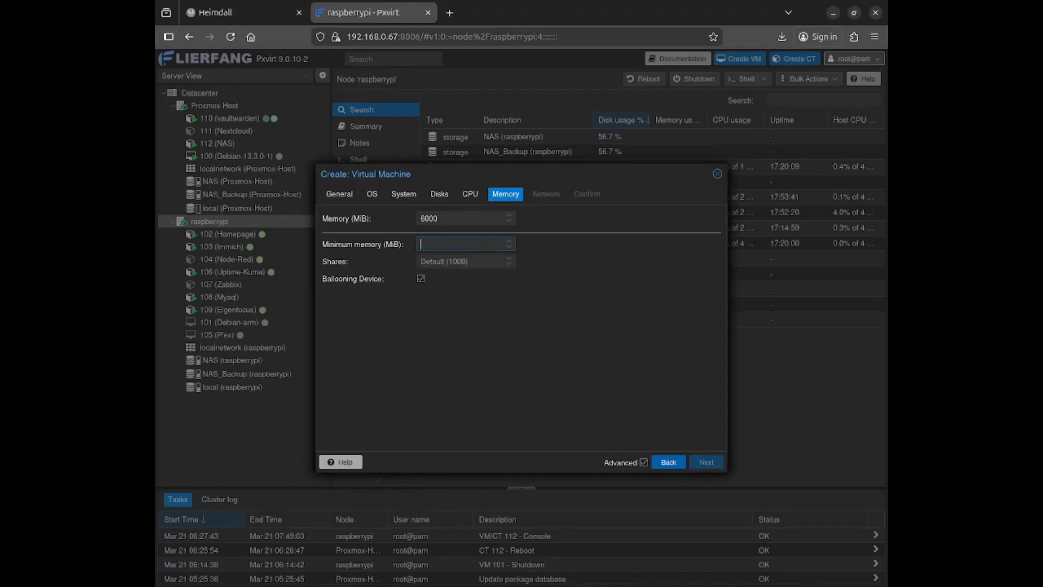
pyautogui.write('2000')
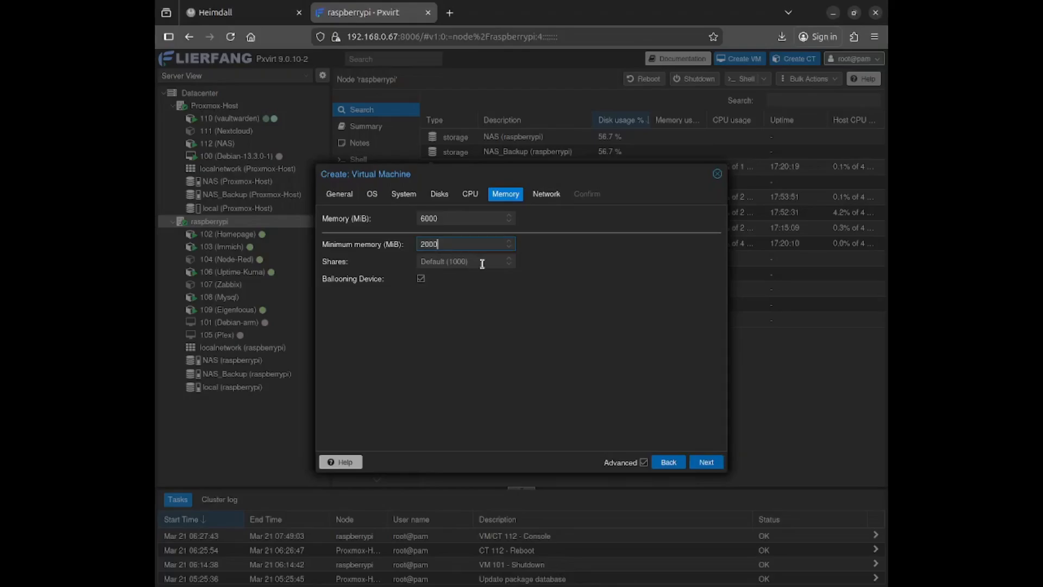
pyautogui.click(461, 265)
pyautogui.write('40000')
pyautogui.press('BackSpace')
pyautogui.click(707, 462)
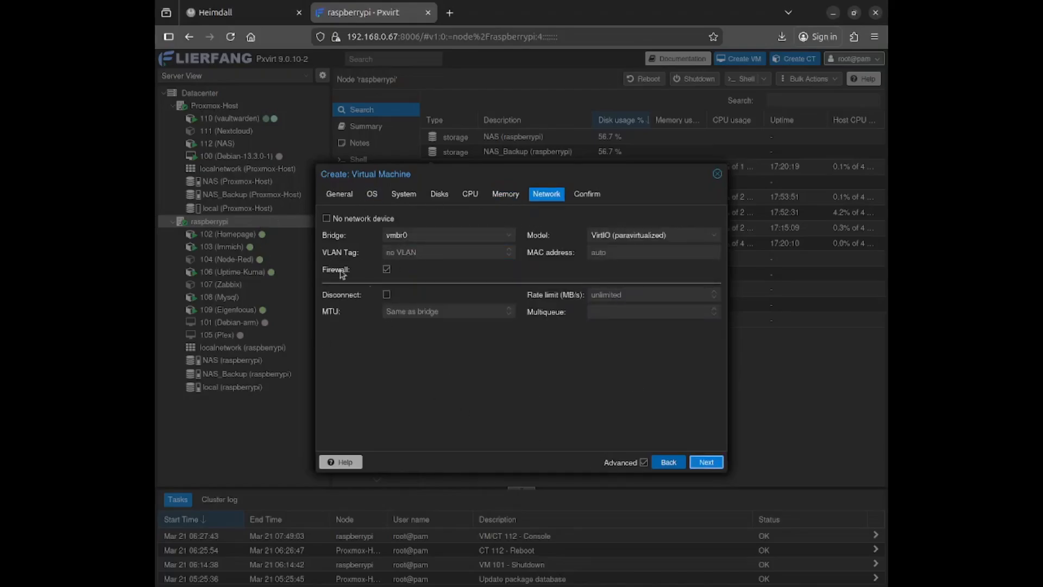
# Keep default networking, finish creating VM 113, and check its create task output
pyautogui.click(706, 462)
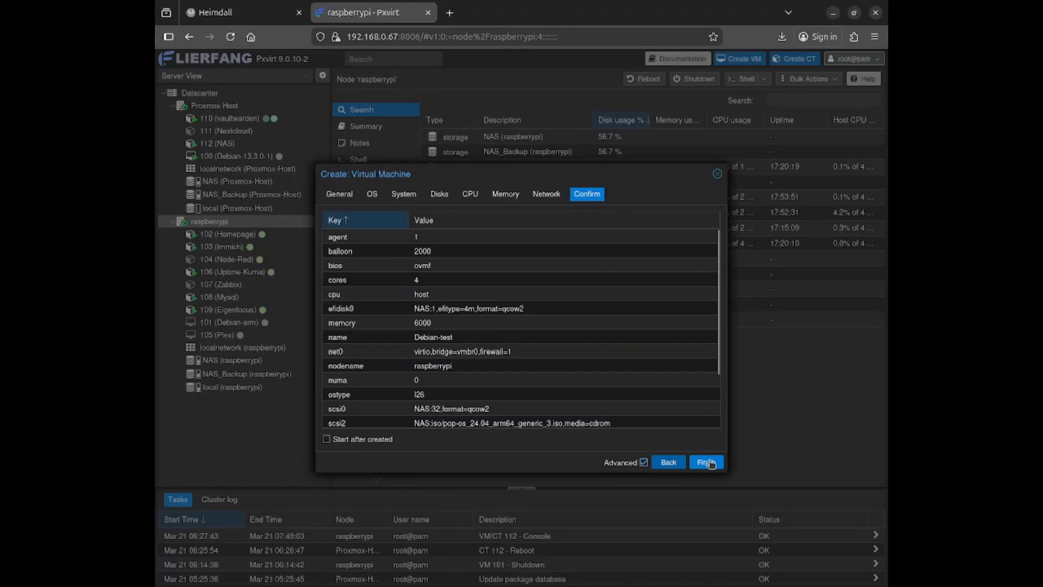
pyautogui.click(706, 462)
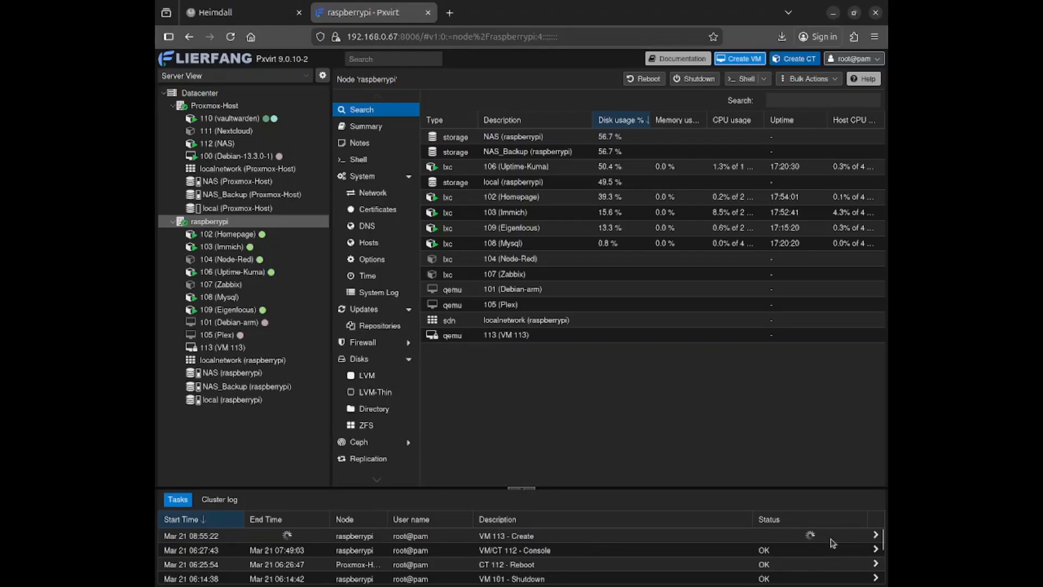
pyautogui.doubleClick(813, 539)
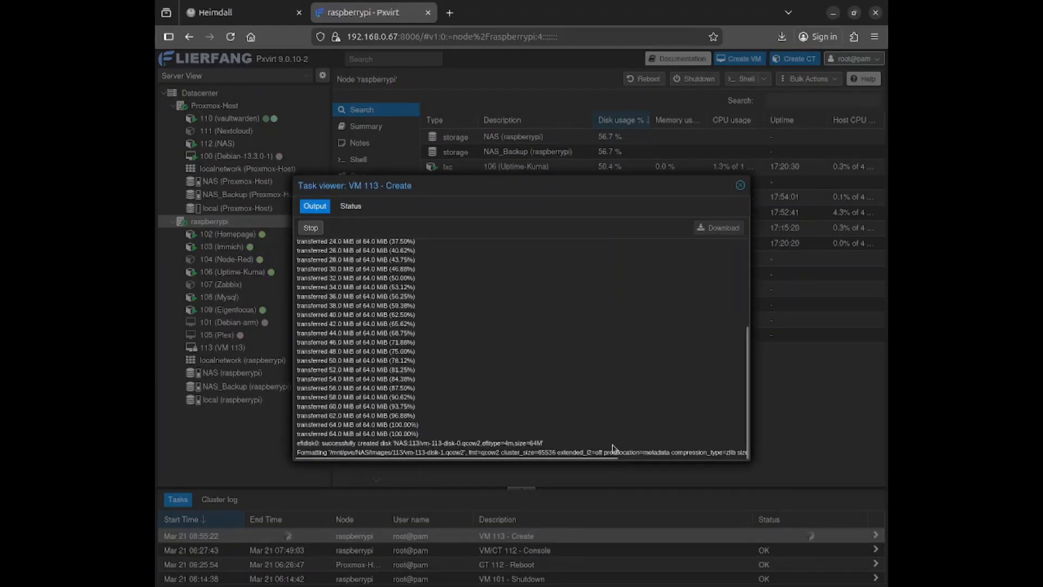
pyautogui.click(740, 186)
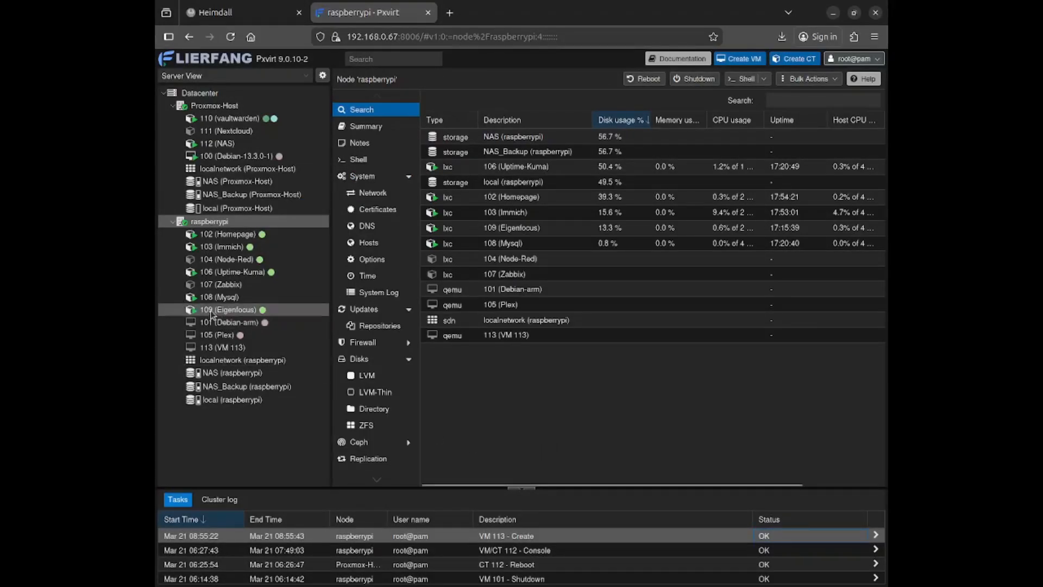
# Select VM 113 (Debian-test) and start it
pyautogui.click(278, 343)
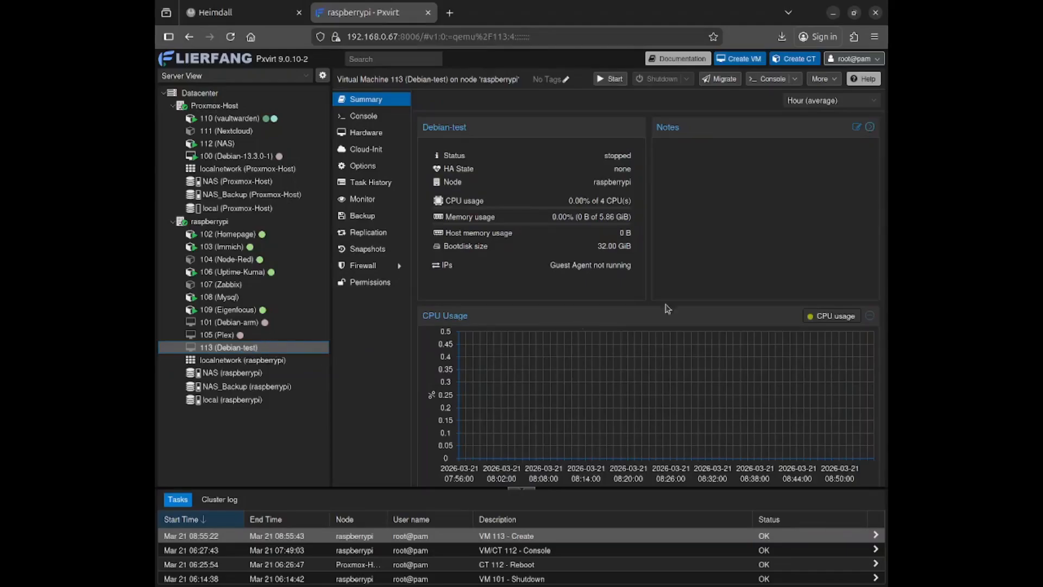
pyautogui.click(610, 79)
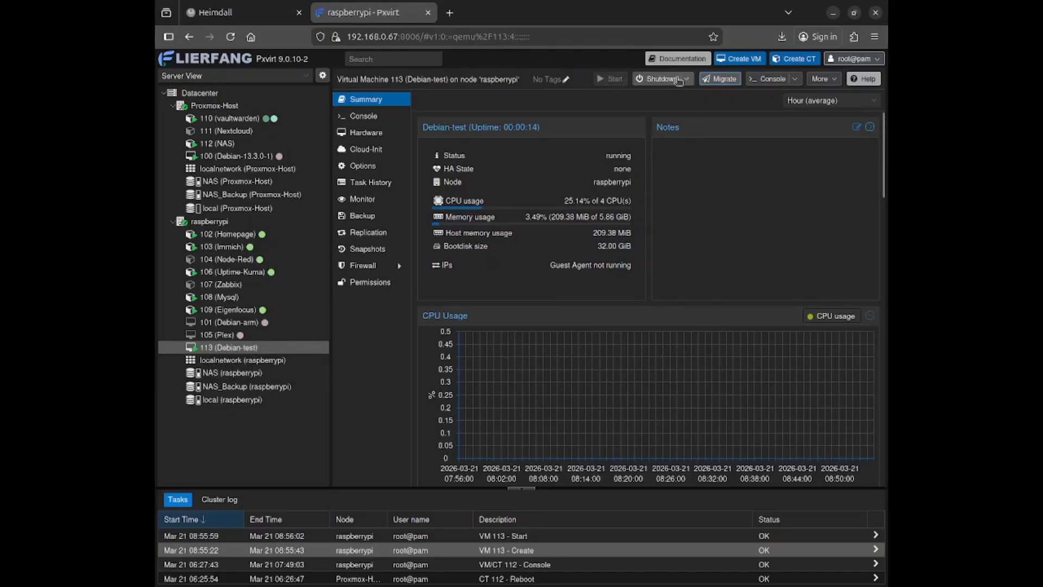
# Open Debian-test's noVNC console and maximize its window
pyautogui.click(795, 80)
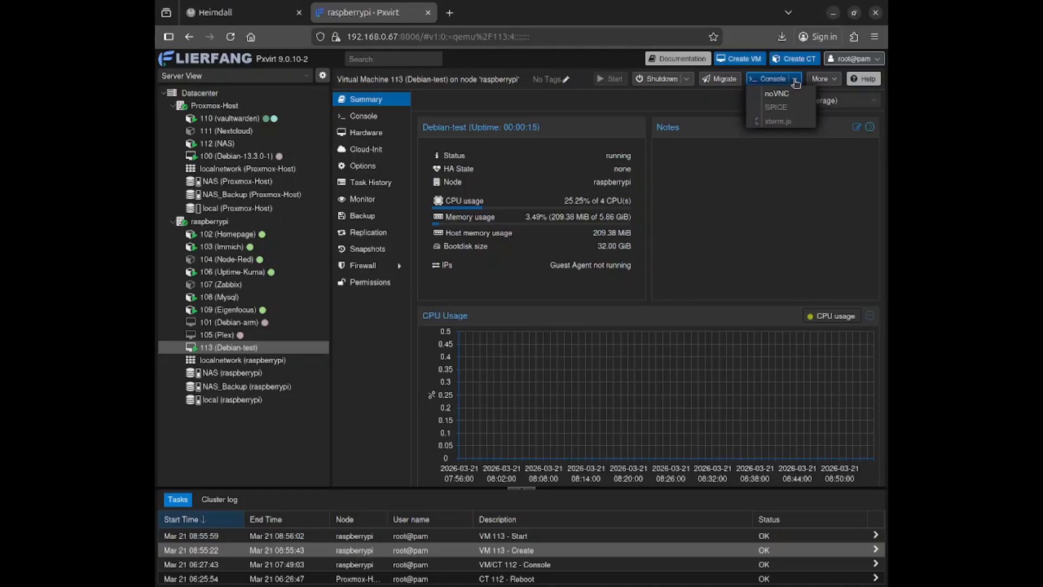
pyautogui.click(796, 97)
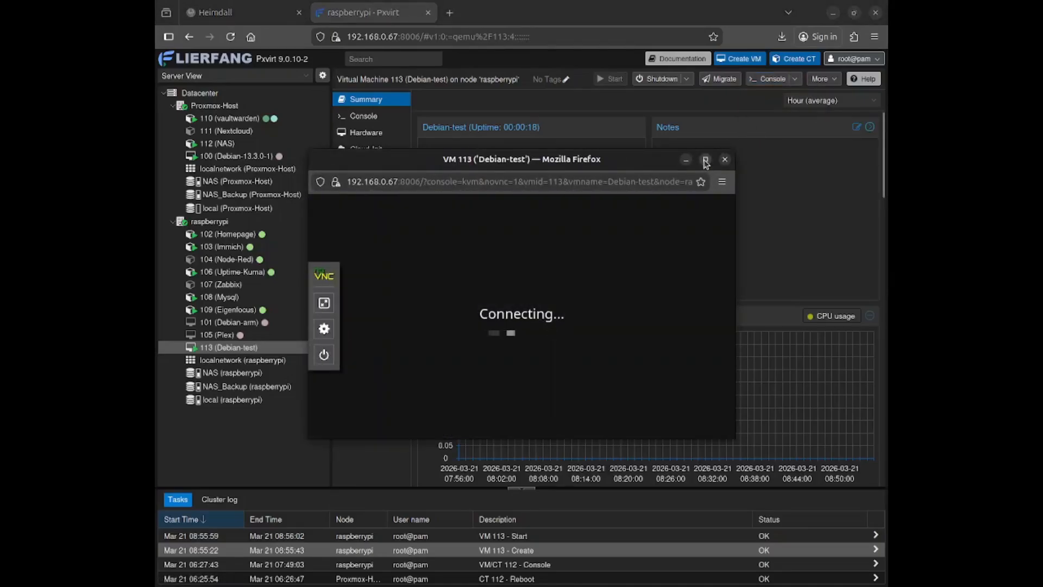
pyautogui.click(703, 161)
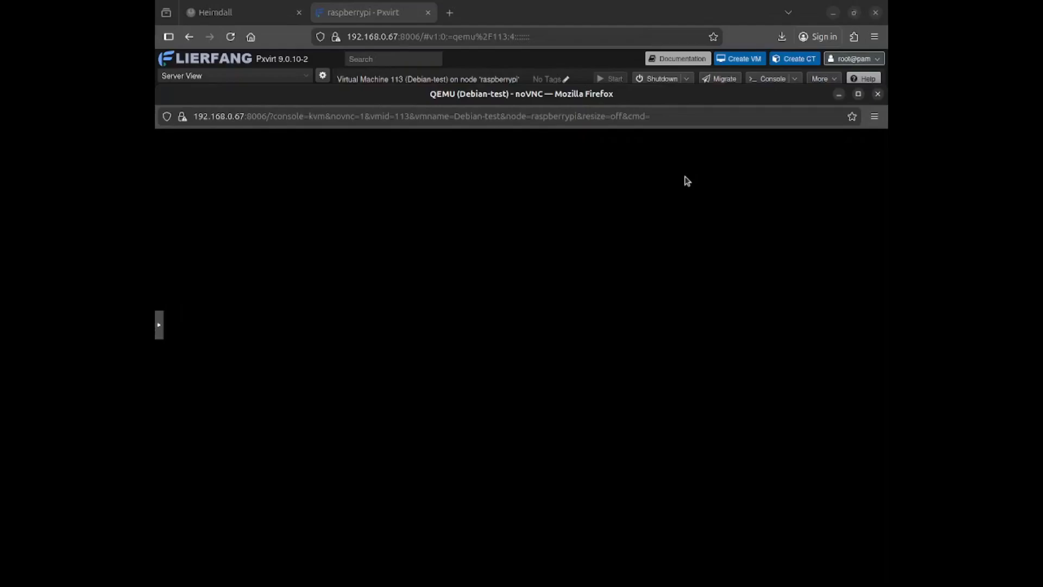
pyautogui.moveTo(688, 98); pyautogui.dragTo(694, 65)
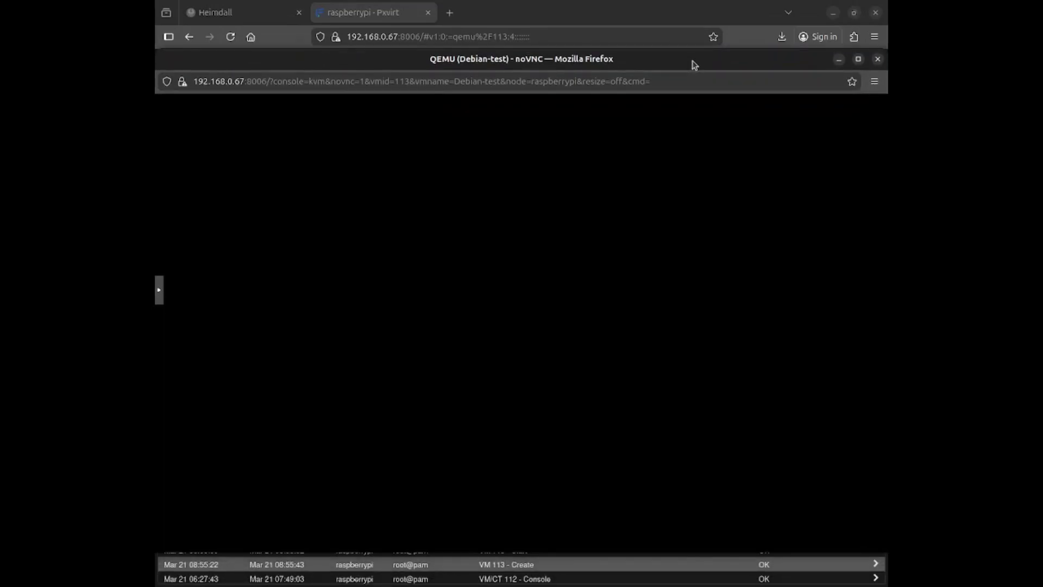